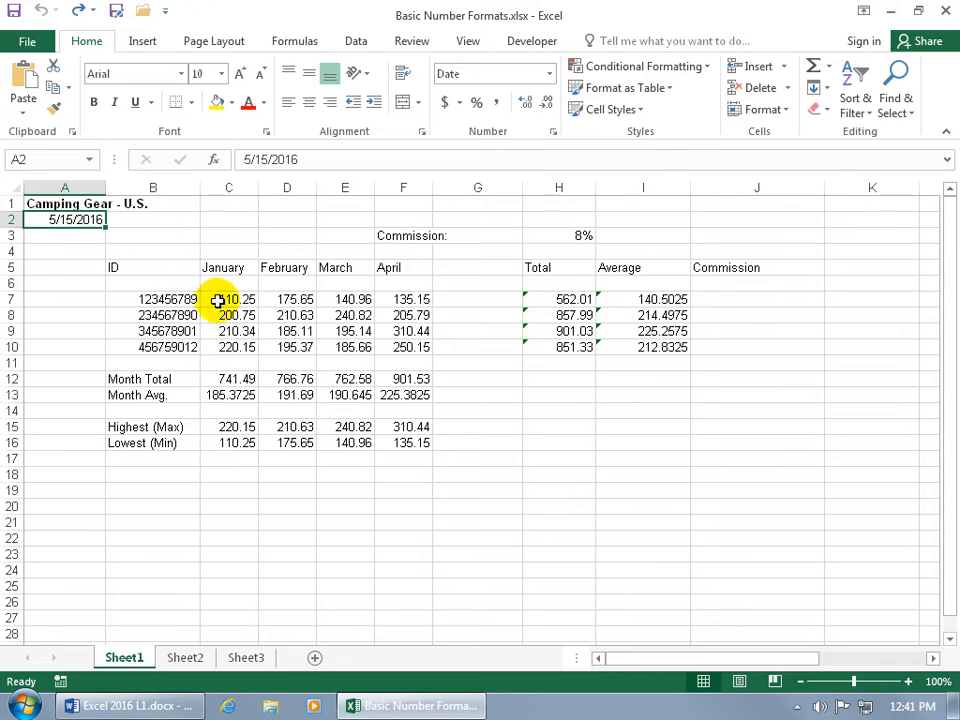
# - Apply the Accounting format with the US dollar symbol to C7:F10 and widen column C to about twice its width
pyautogui.moveTo(225, 299); pyautogui.dragTo(387, 354)
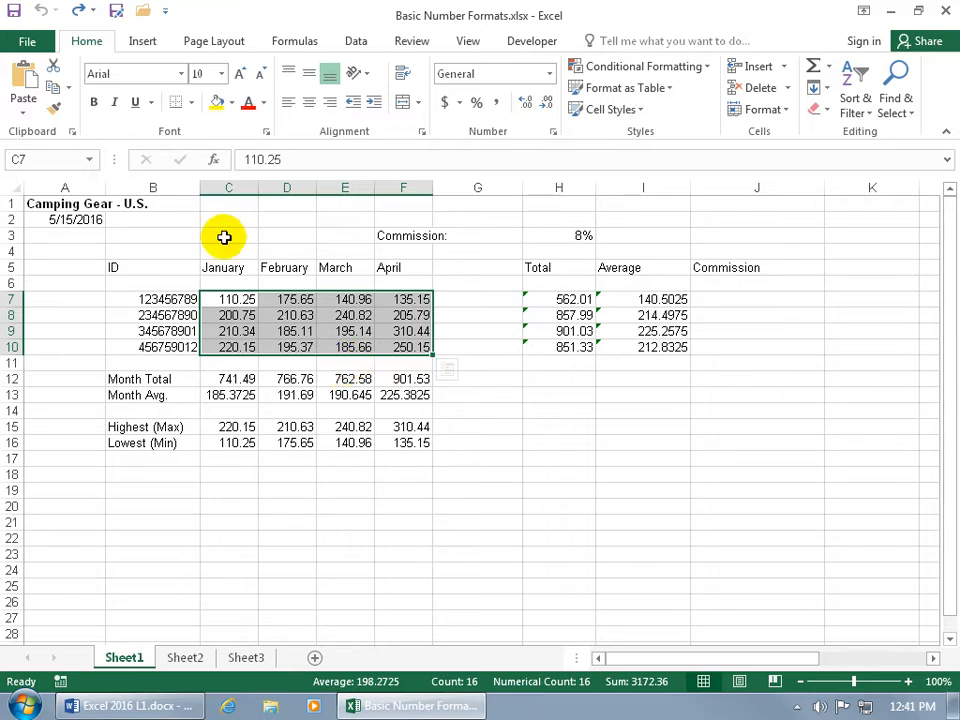
pyautogui.click(460, 105)
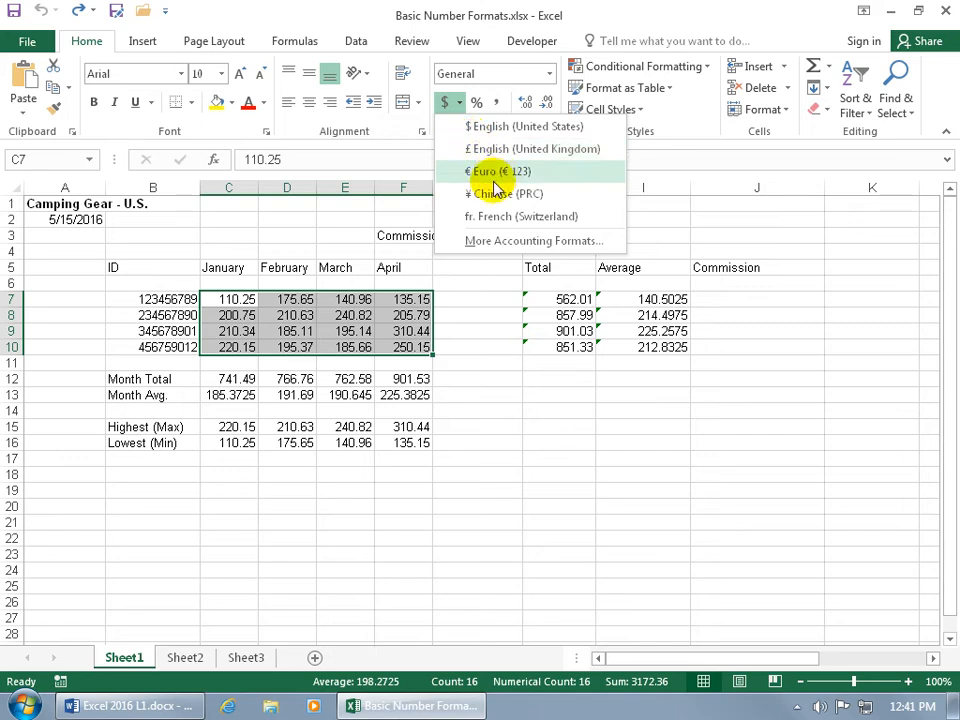
pyautogui.click(446, 104)
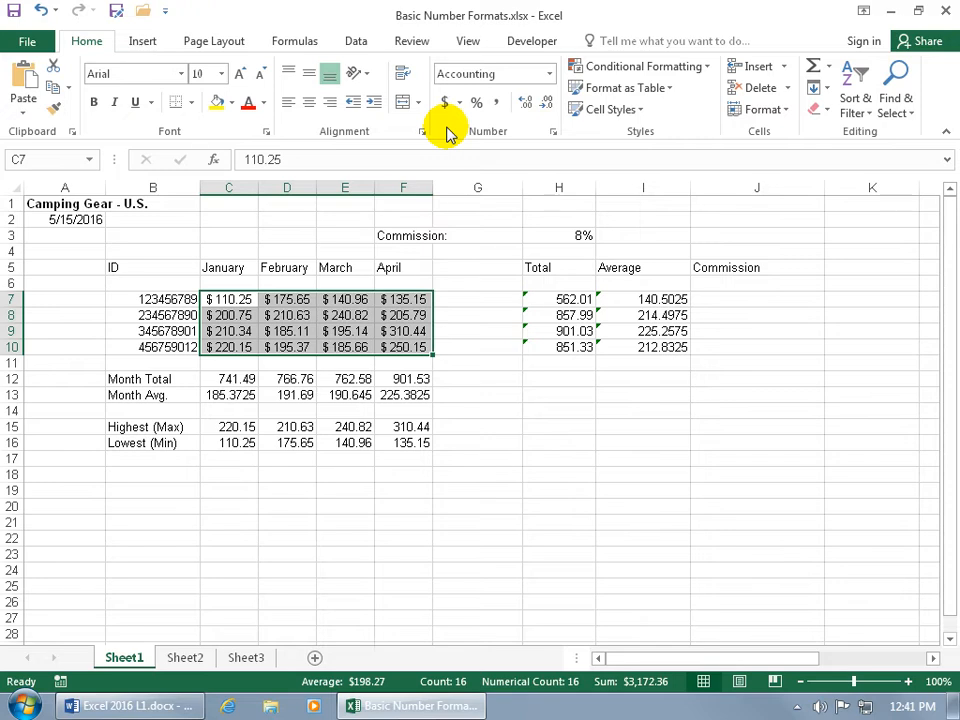
pyautogui.click(549, 74)
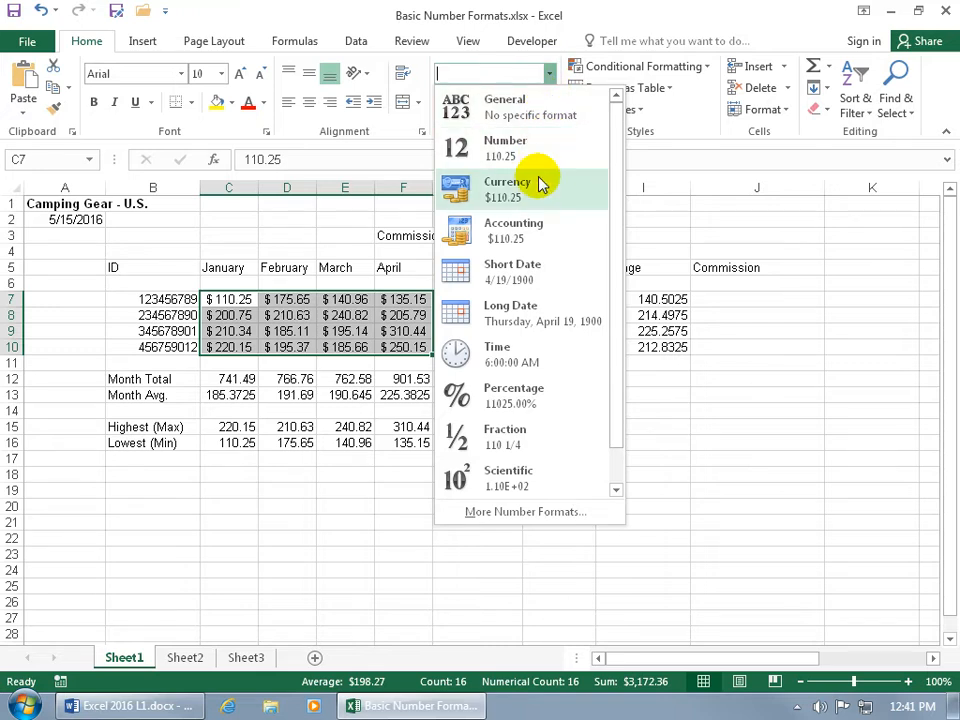
pyautogui.click(302, 308)
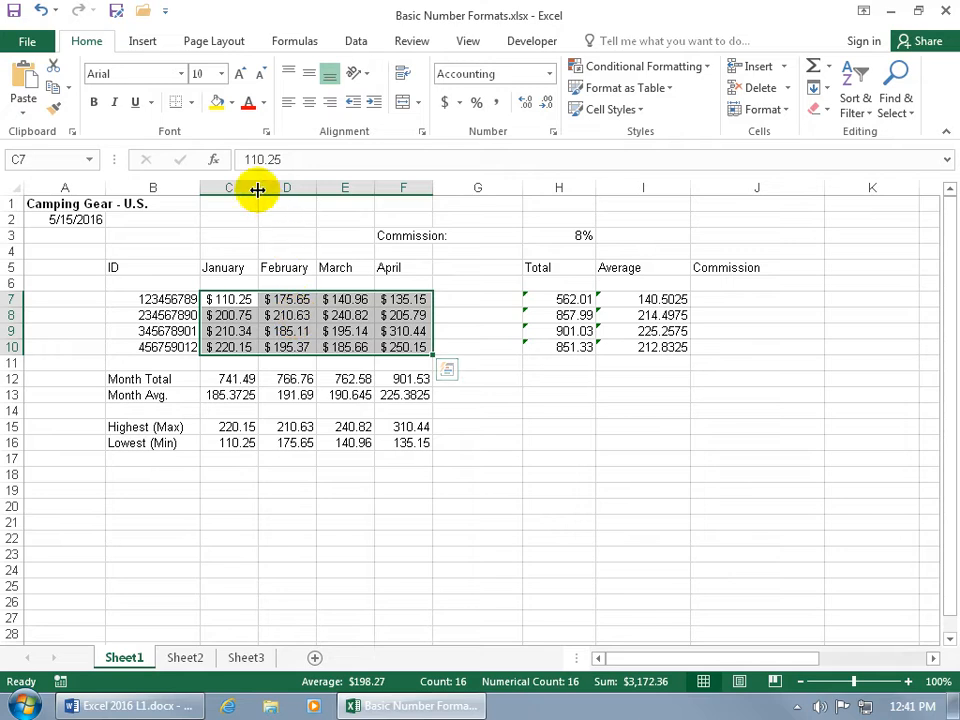
pyautogui.moveTo(257, 189); pyautogui.dragTo(314, 189)
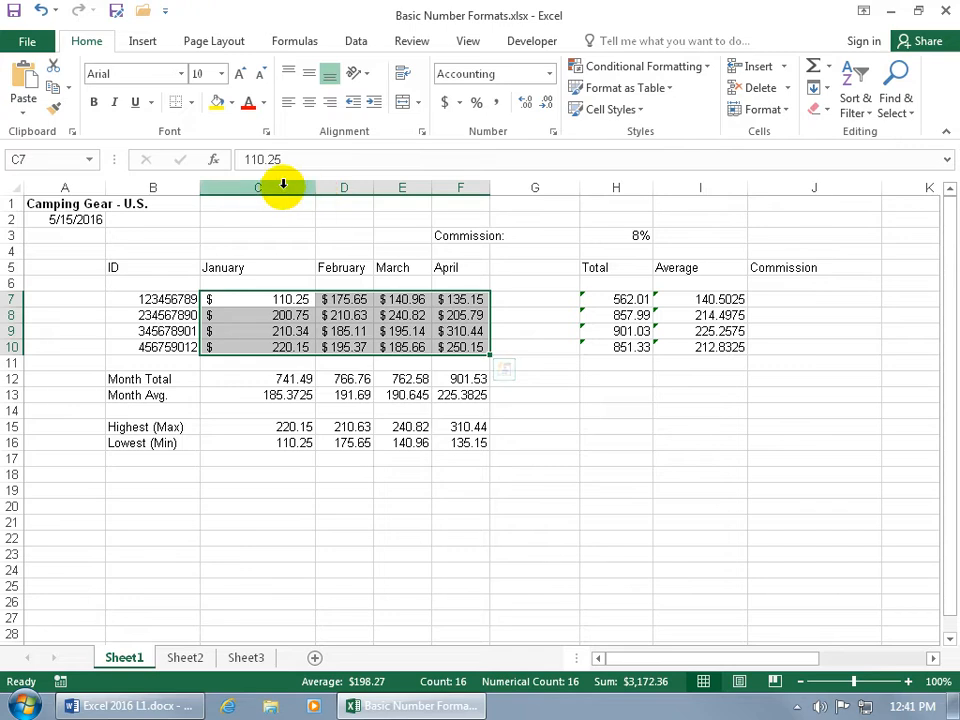
# - Apply the Currency format to cell C7, try it with one fewer decimal place, and undo that decimal change
pyautogui.click(269, 301)
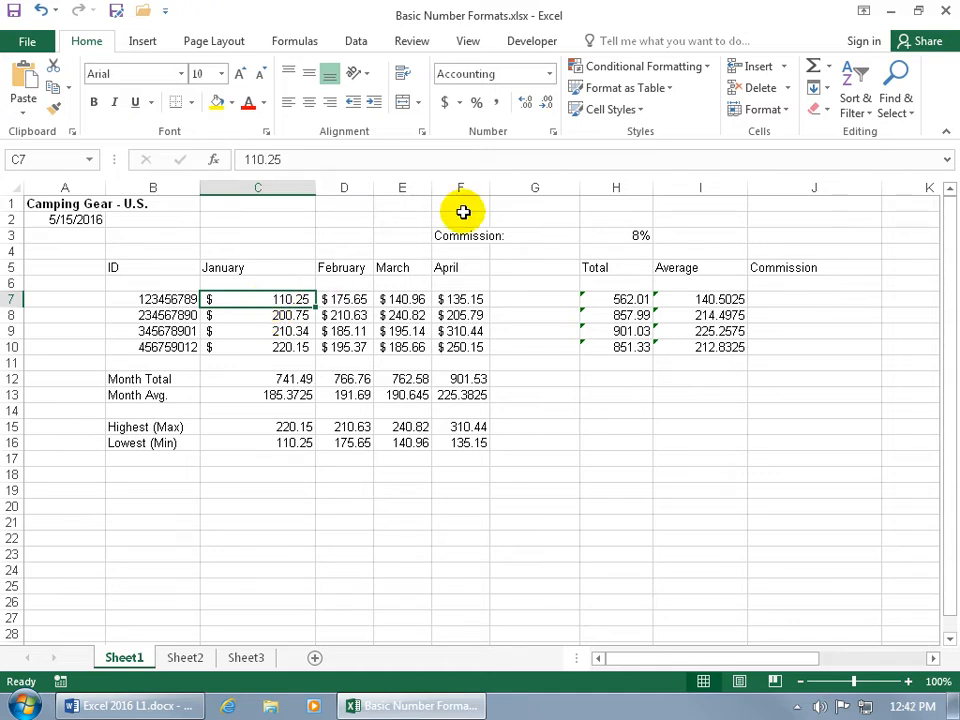
pyautogui.click(549, 74)
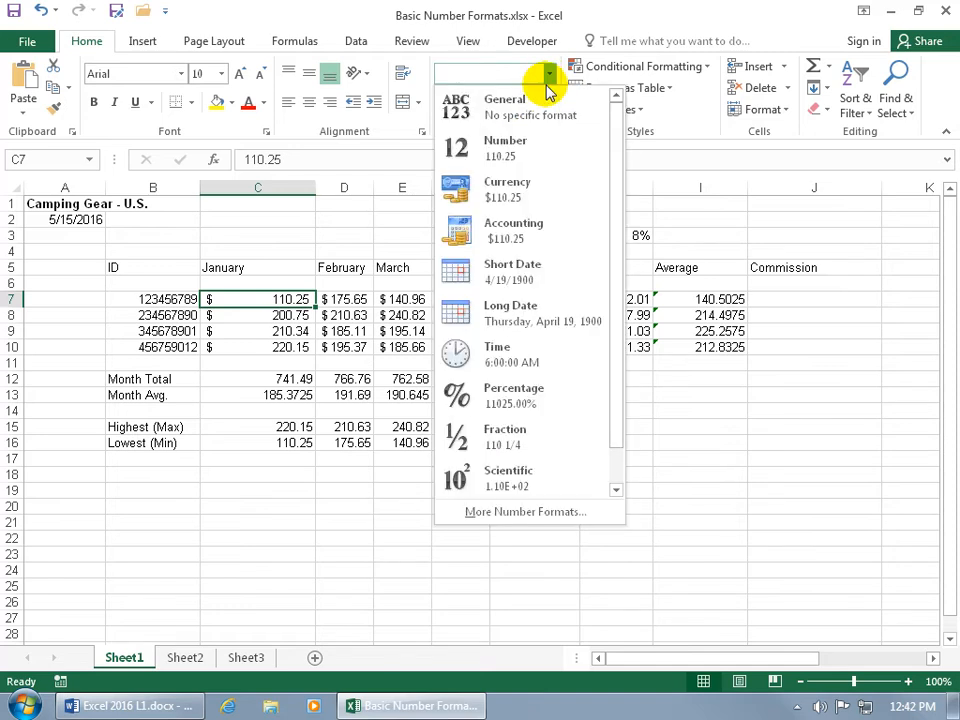
pyautogui.click(536, 181)
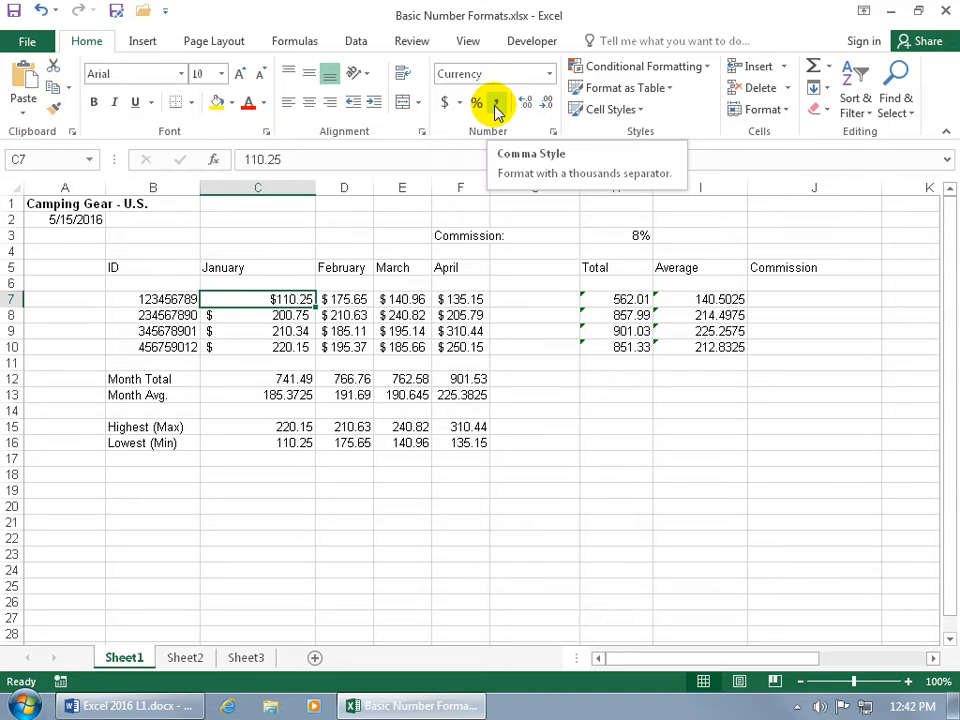
pyautogui.click(547, 105)
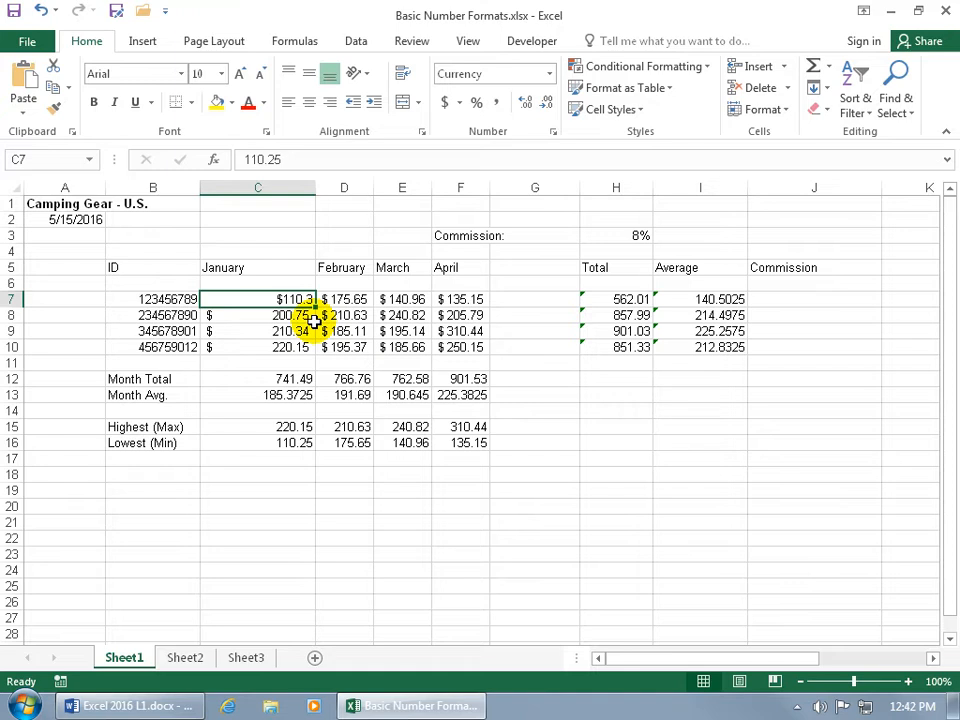
pyautogui.click(42, 11)
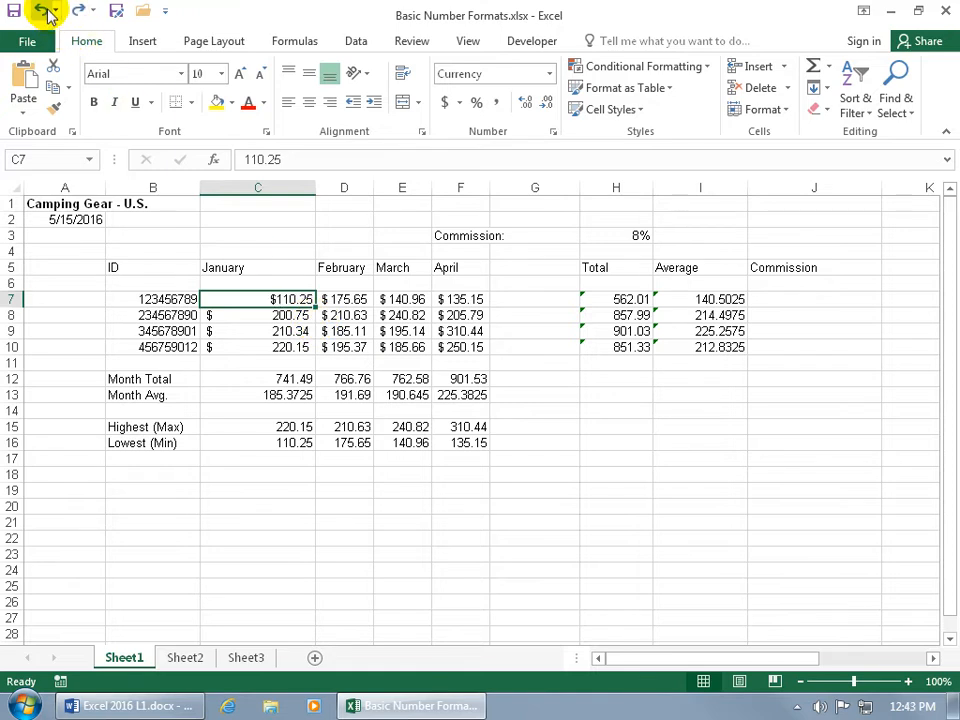
# - Clear the formats from C7:F10 and autofit column C to its contents
pyautogui.moveTo(251, 298); pyautogui.dragTo(455, 347)
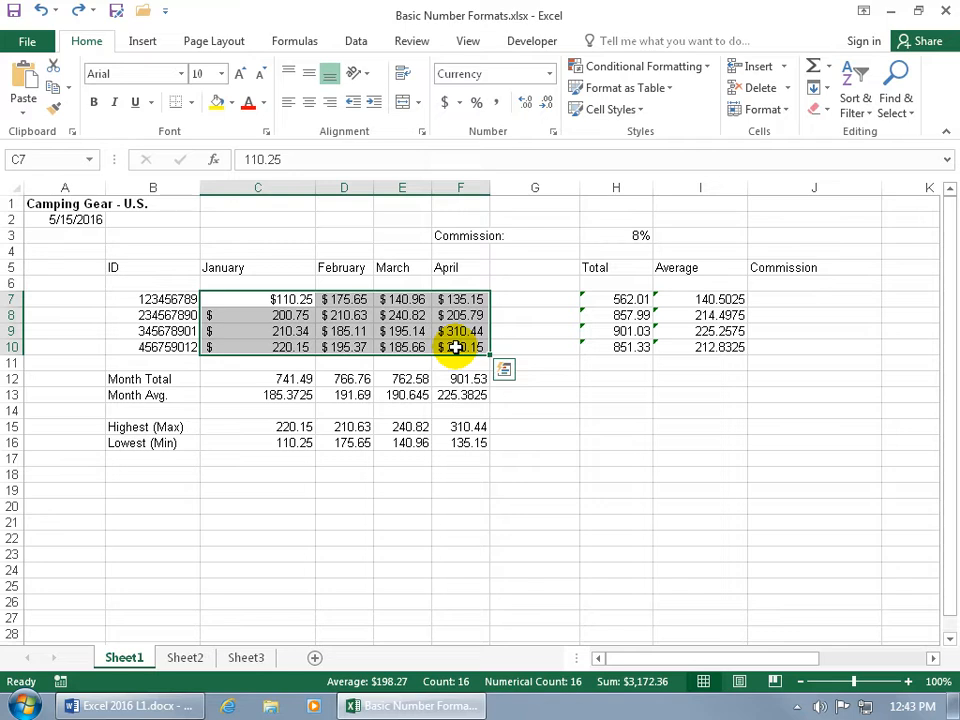
pyautogui.click(829, 111)
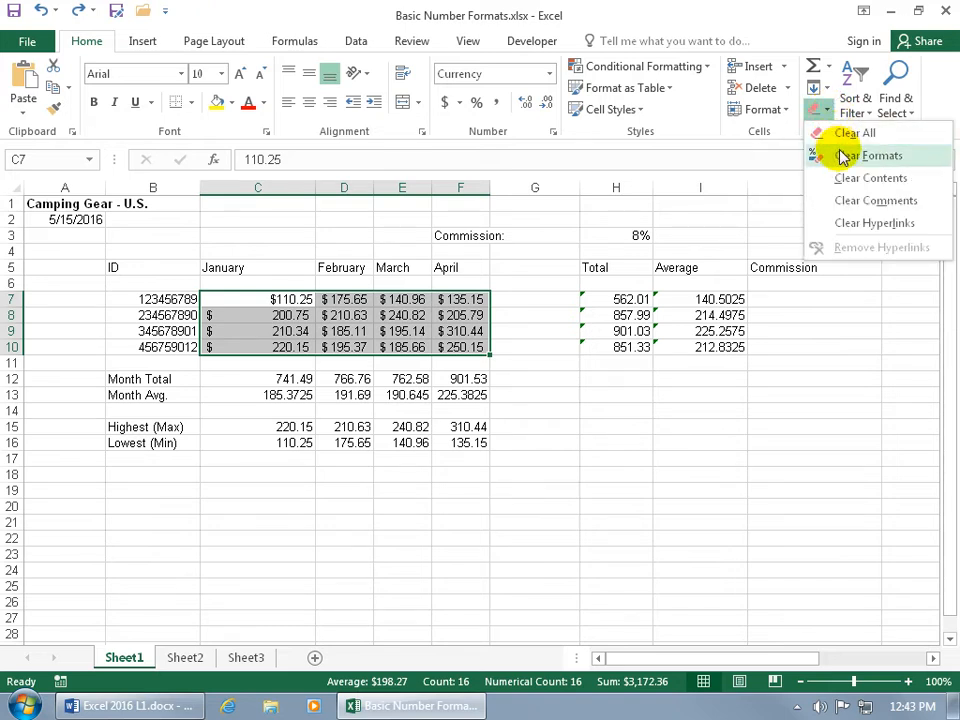
pyautogui.click(829, 155)
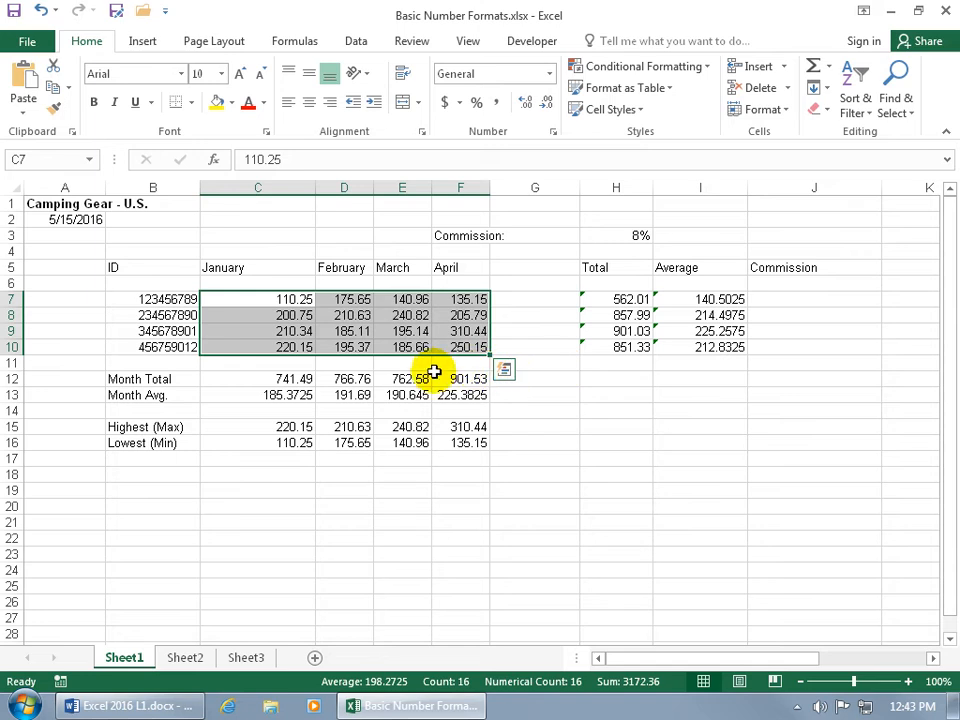
pyautogui.doubleClick(315, 189)
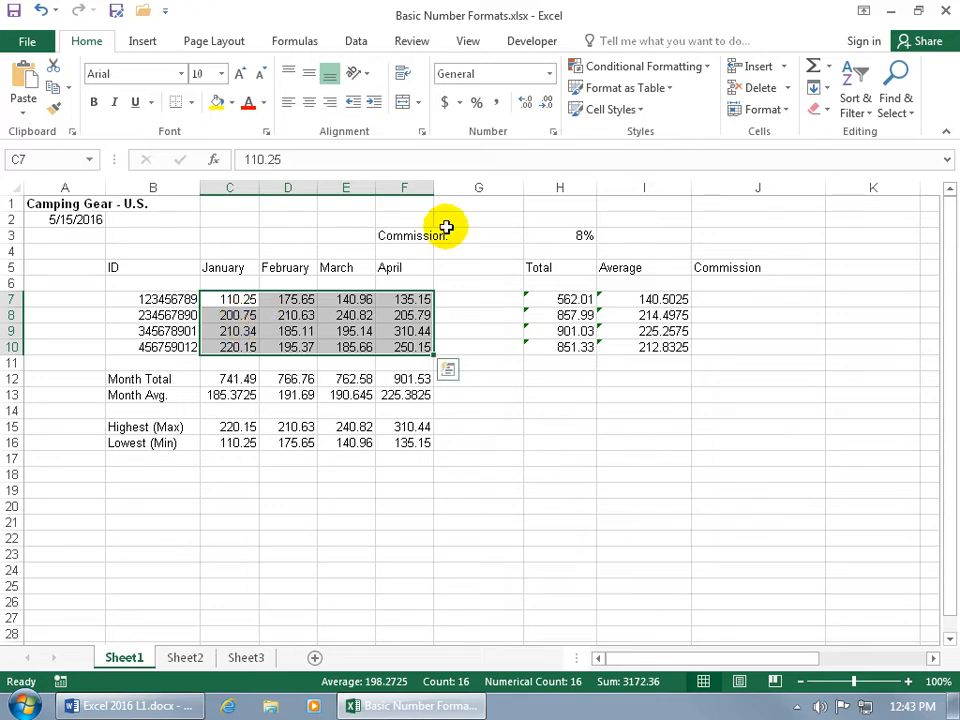
# - Format C7:F10 as Currency with 2 decimal places, the $ symbol, and negative numbers shown in red parentheses
pyautogui.click(552, 133)
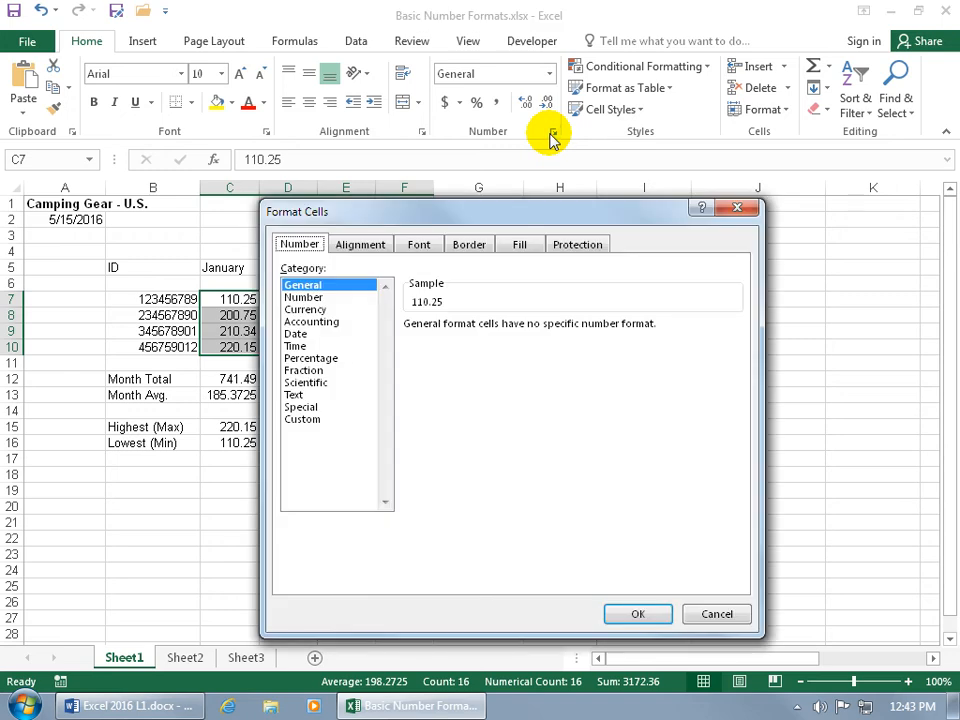
pyautogui.click(738, 209)
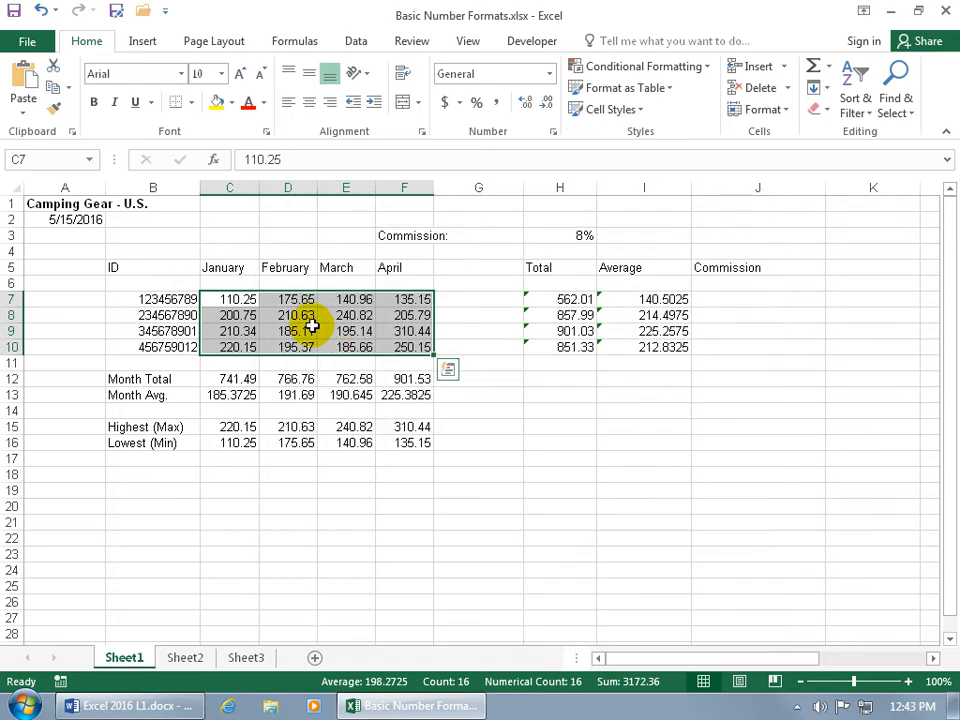
pyautogui.rightClick(312, 326)
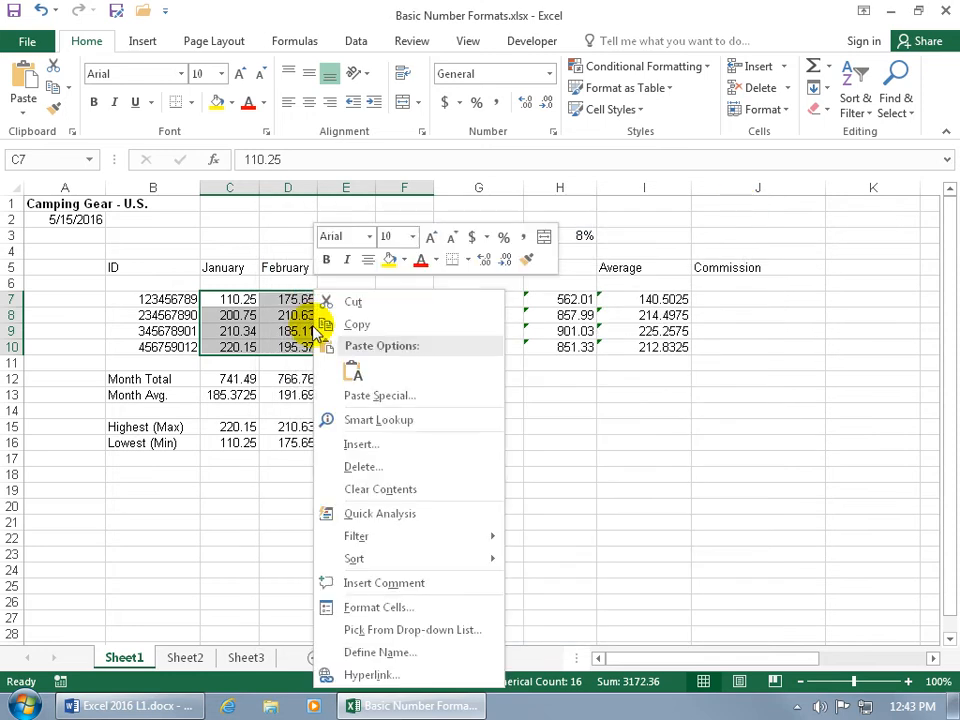
pyautogui.click(377, 609)
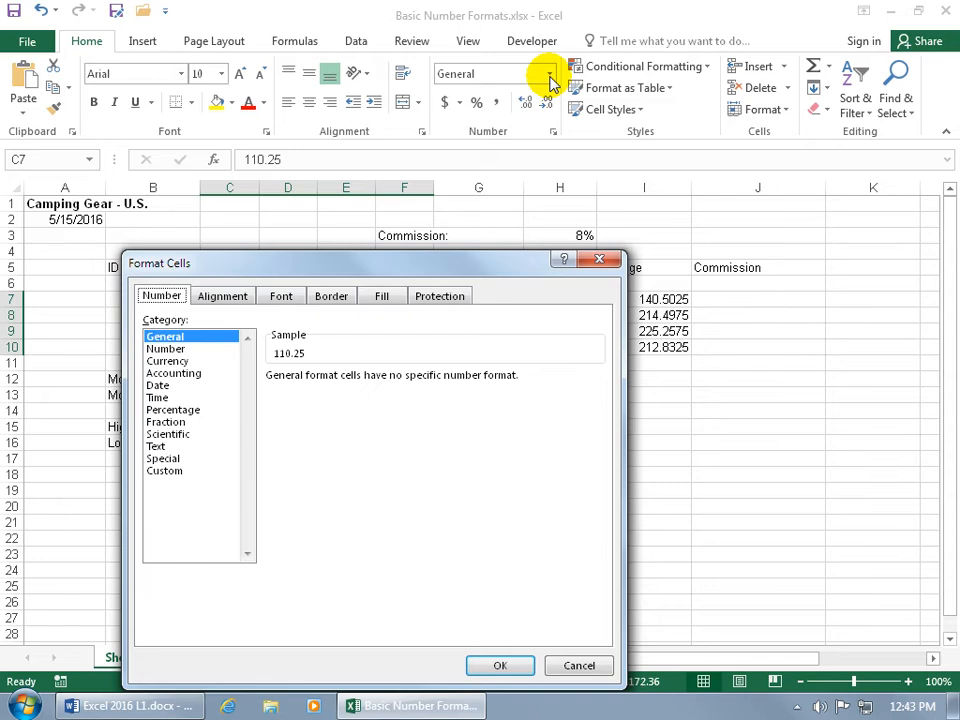
pyautogui.click(180, 362)
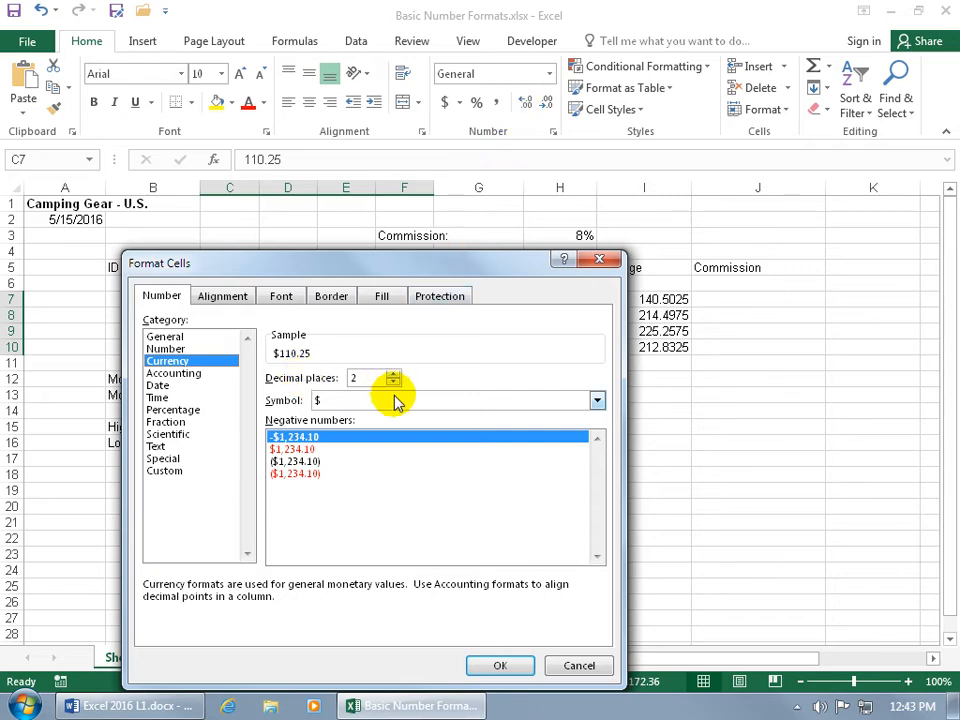
pyautogui.click(597, 401)
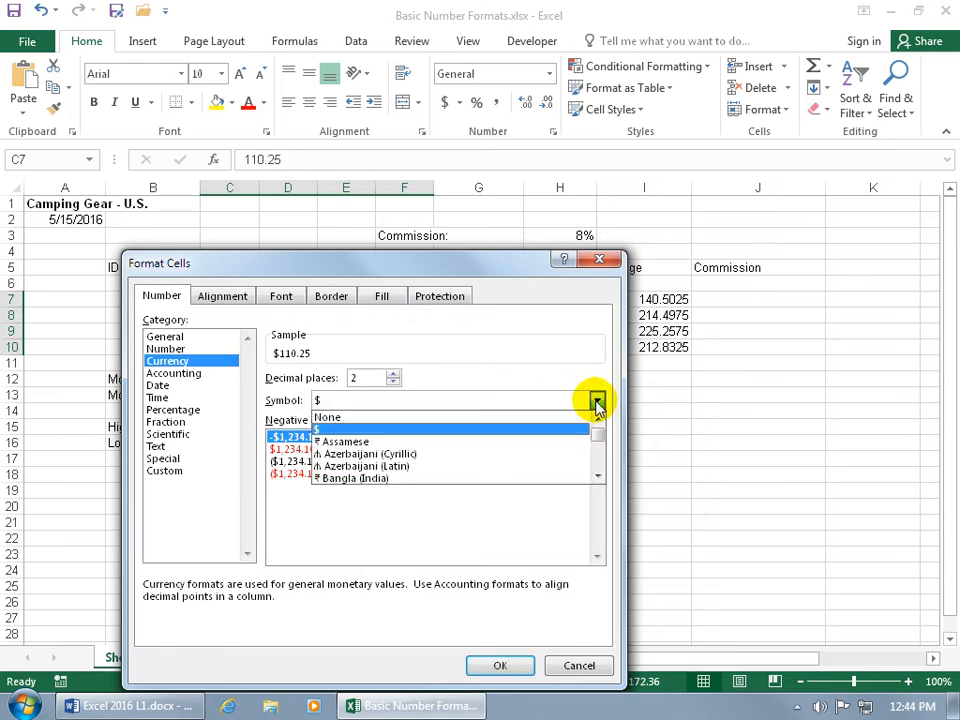
pyautogui.moveTo(598, 436); pyautogui.dragTo(603, 441)
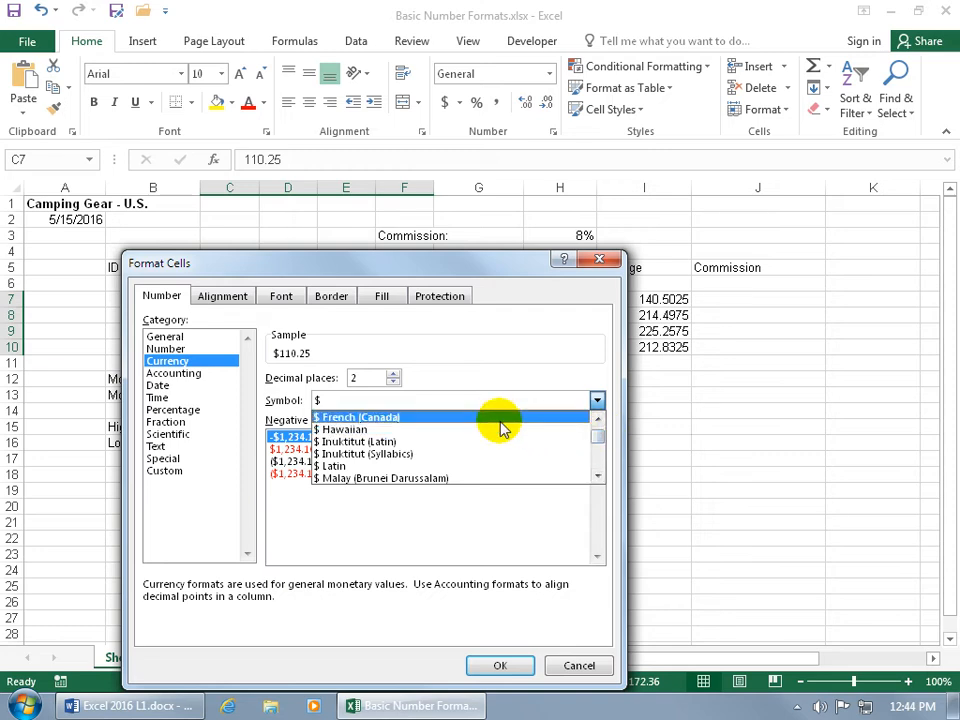
pyautogui.moveTo(596, 436); pyautogui.dragTo(601, 449)
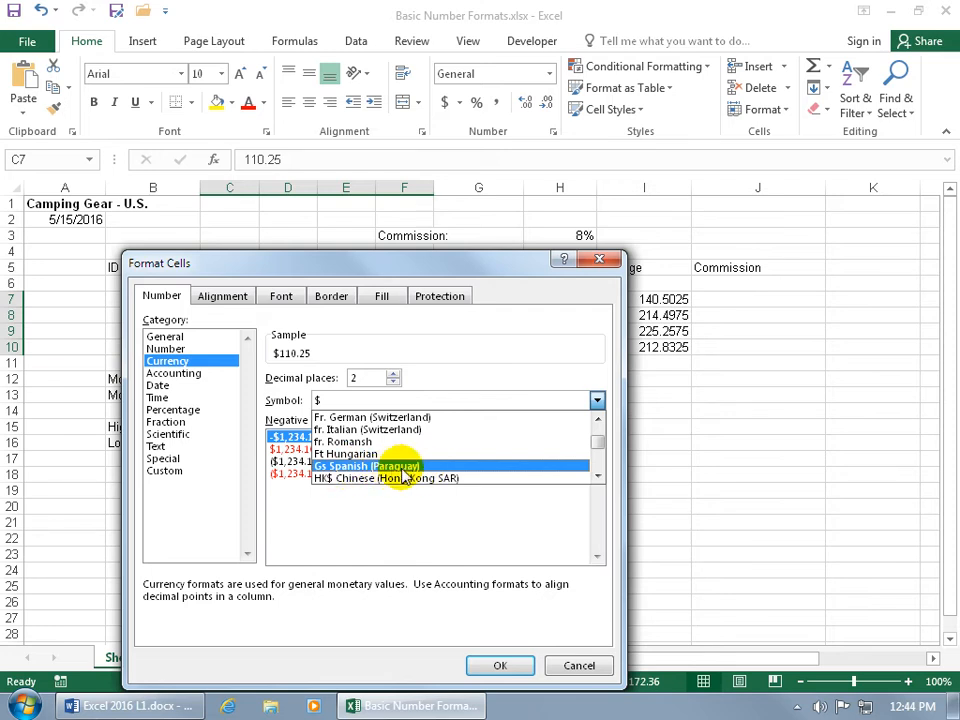
pyautogui.click(476, 364)
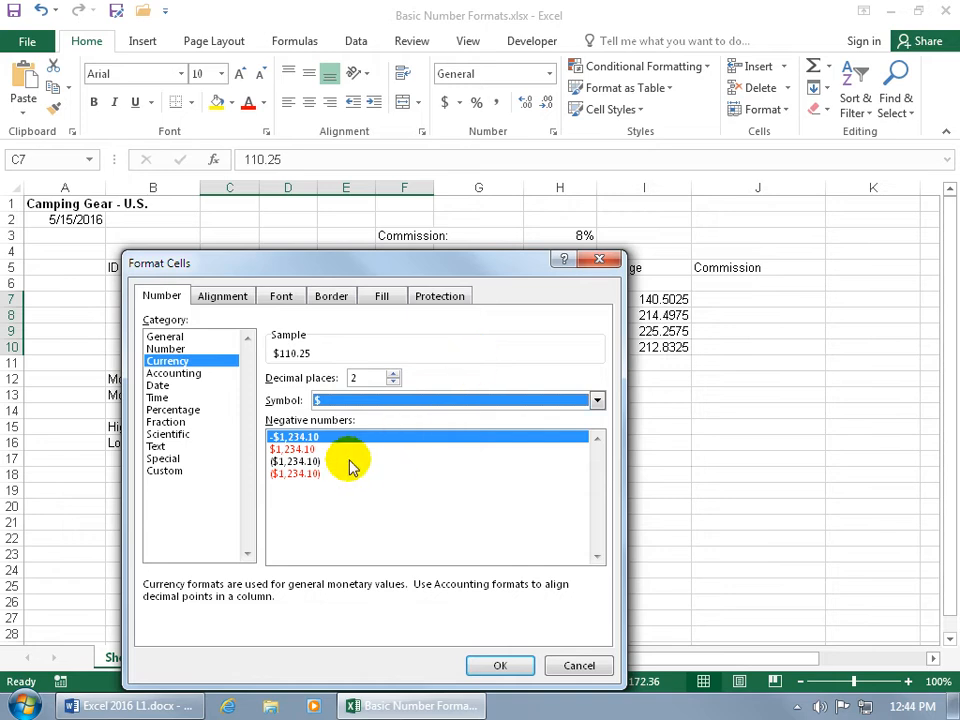
pyautogui.click(295, 473)
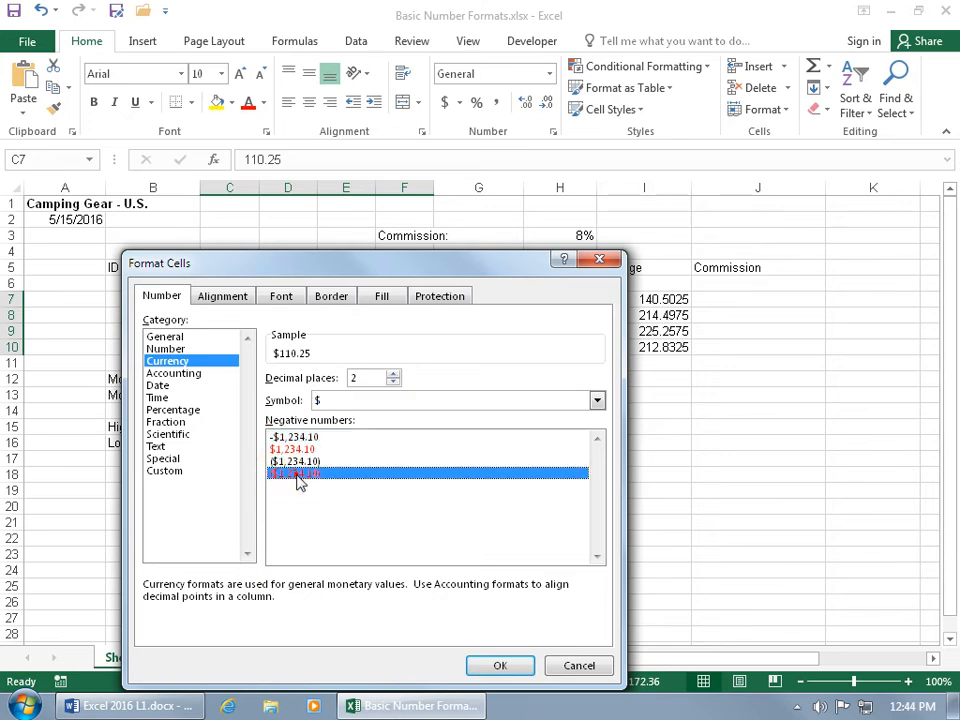
pyautogui.click(501, 667)
# - Replace the January value in cell C7 with -1
pyautogui.click(229, 299)
pyautogui.write('-1')
pyautogui.press('Return')
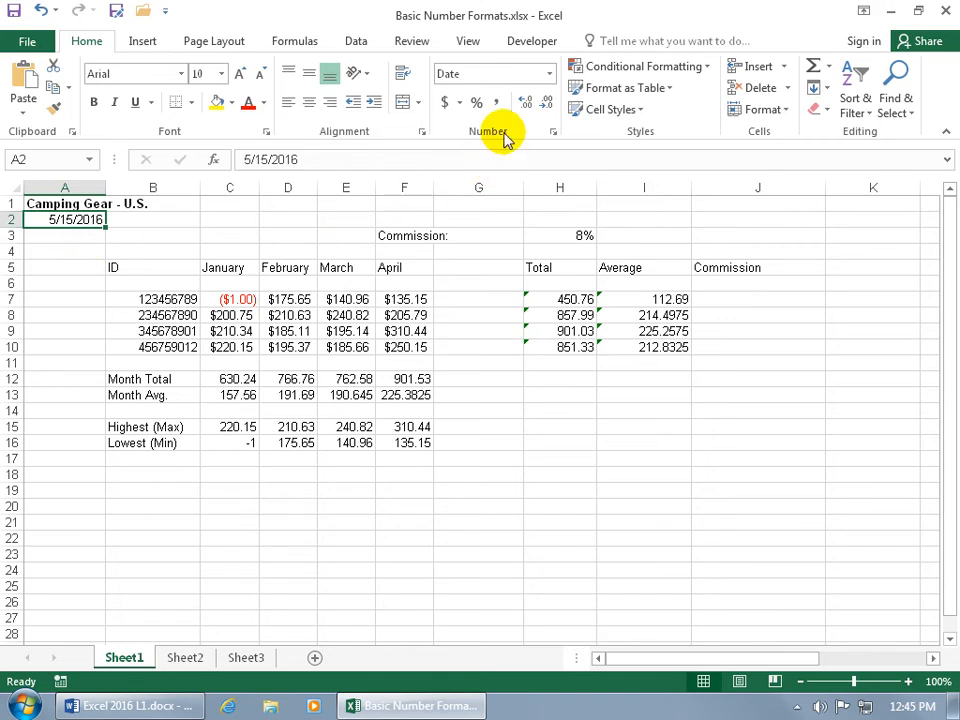
# - Apply the Long Date format to the date in cell A2
pyautogui.click(549, 74)
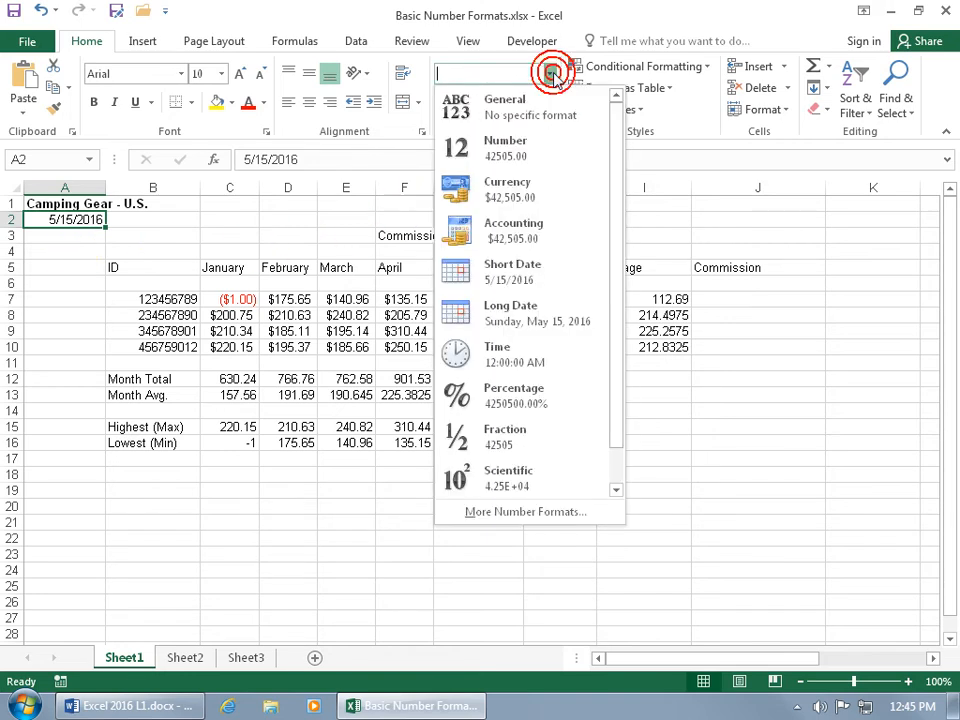
pyautogui.click(532, 321)
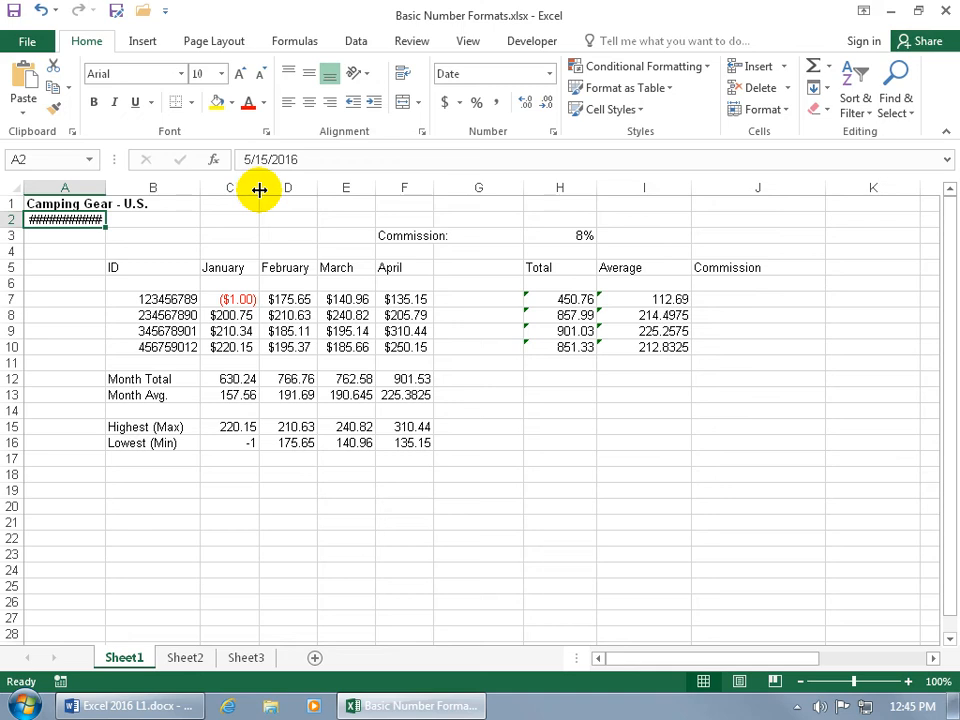
# - Narrow column C to about half its width, then autofit columns C and A to their contents
pyautogui.moveTo(259, 190); pyautogui.dragTo(227, 191)
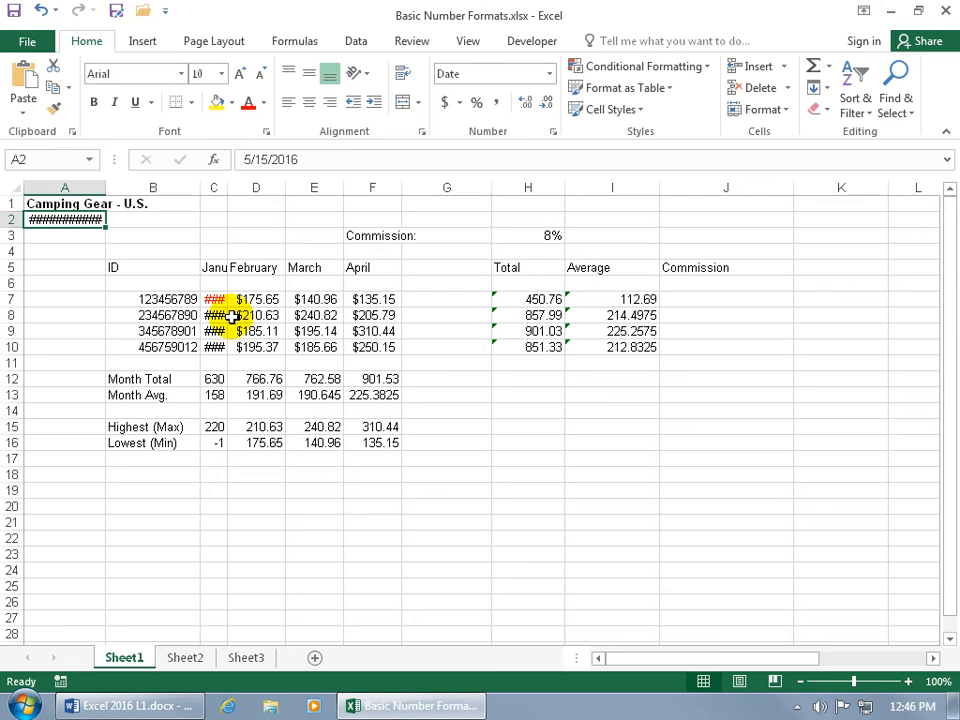
pyautogui.doubleClick(228, 189)
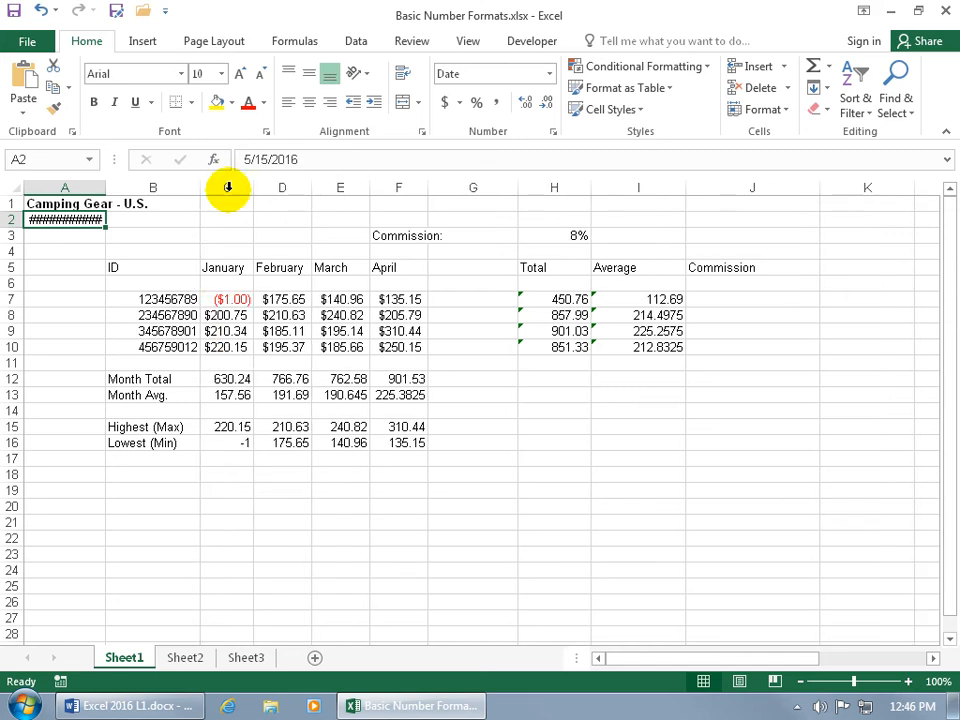
pyautogui.doubleClick(105, 188)
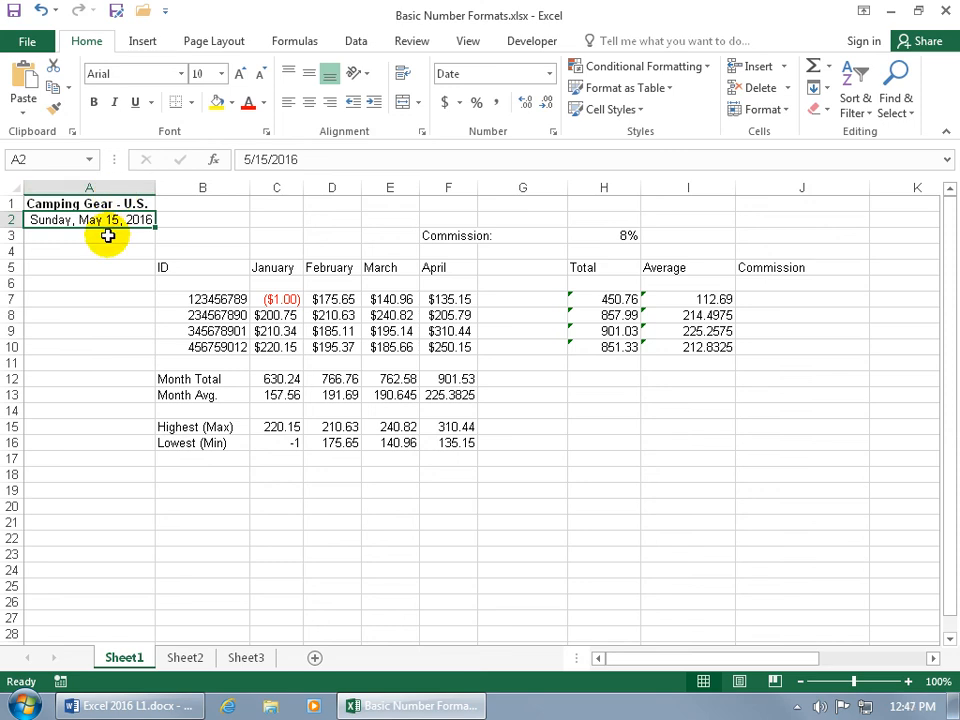
# - Change the date format of cell A2 to the 3/14/12 type, keeping the English (United States) locale
pyautogui.rightClick(104, 219)
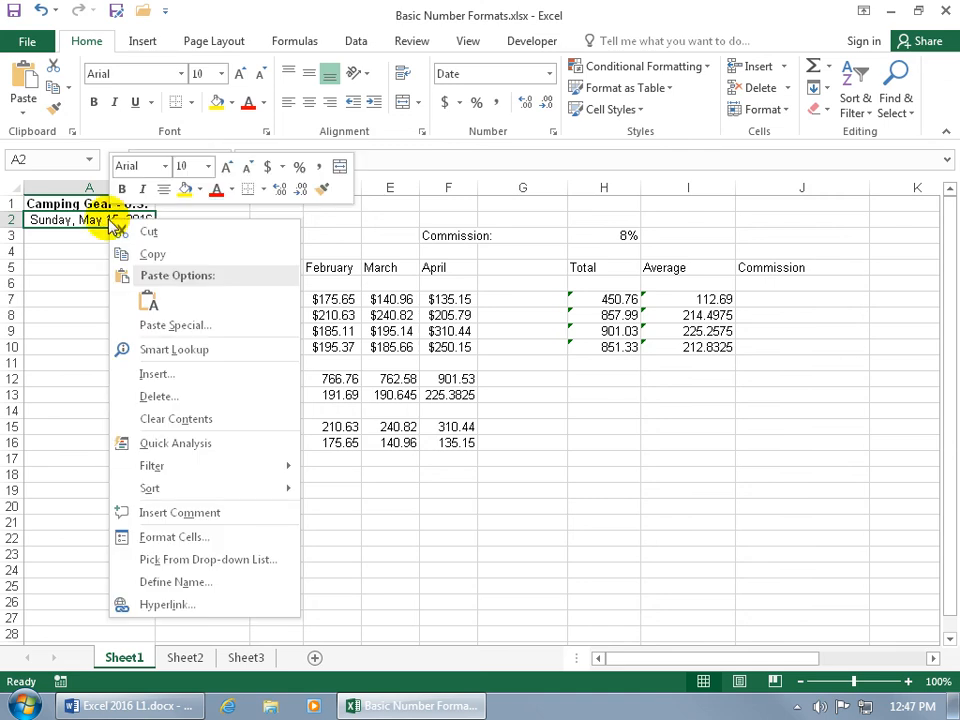
pyautogui.click(160, 537)
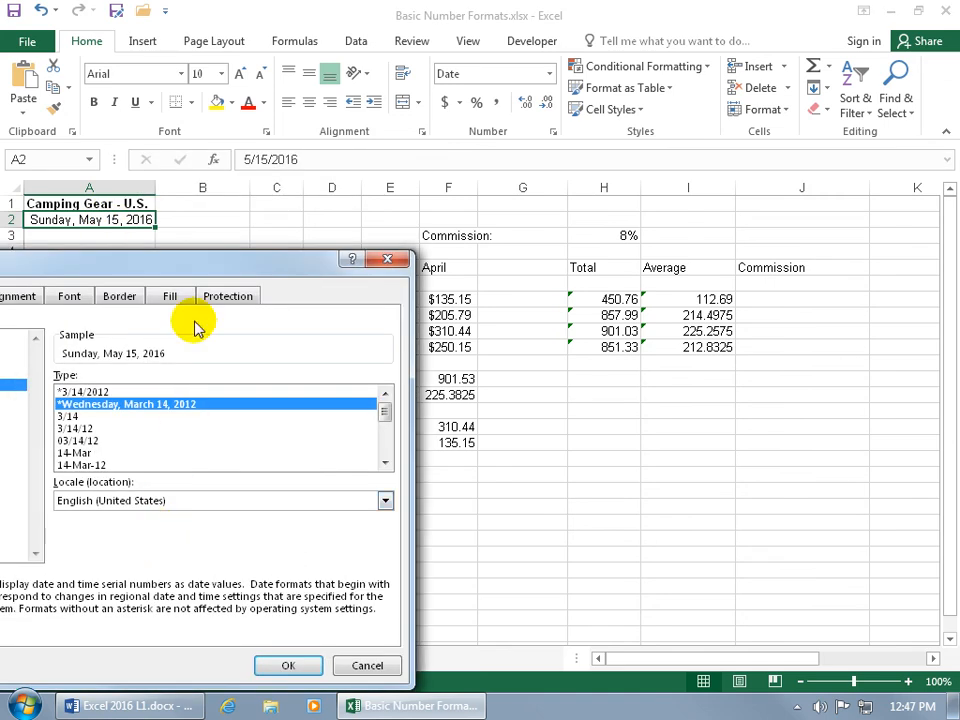
pyautogui.moveTo(178, 271); pyautogui.dragTo(423, 245)
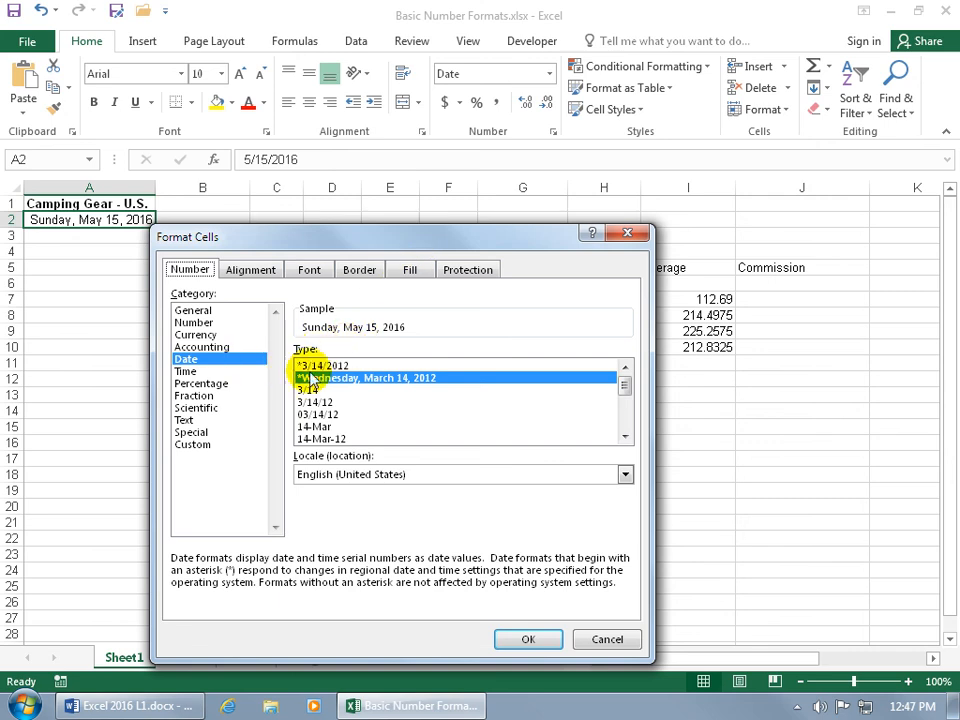
pyautogui.moveTo(626, 394); pyautogui.dragTo(628, 420)
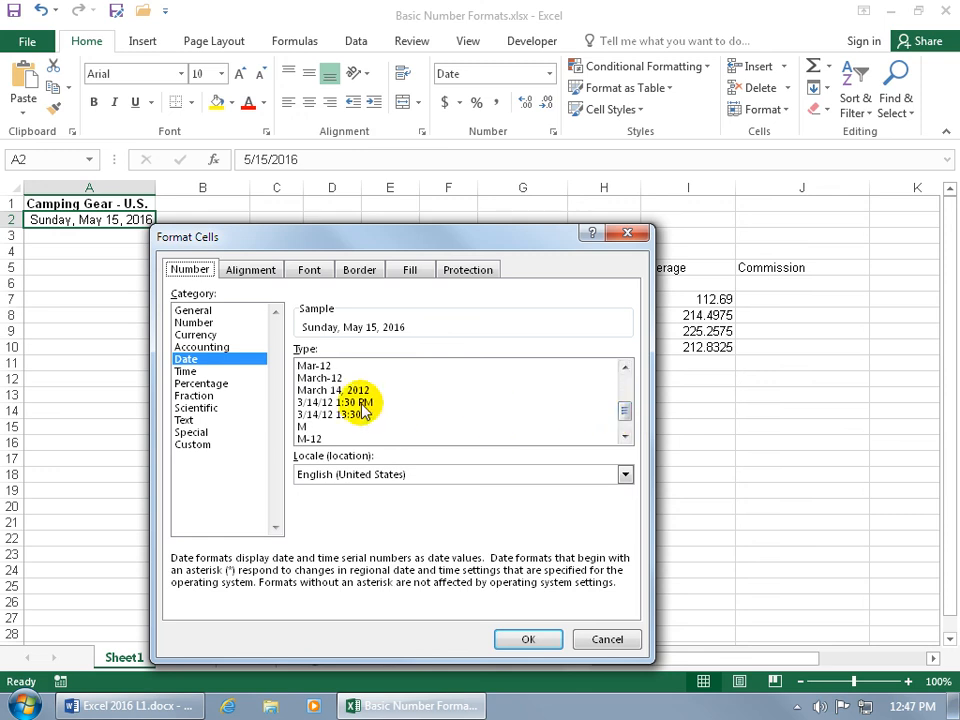
pyautogui.click(625, 474)
pyautogui.moveTo(626, 509); pyautogui.dragTo(626, 505)
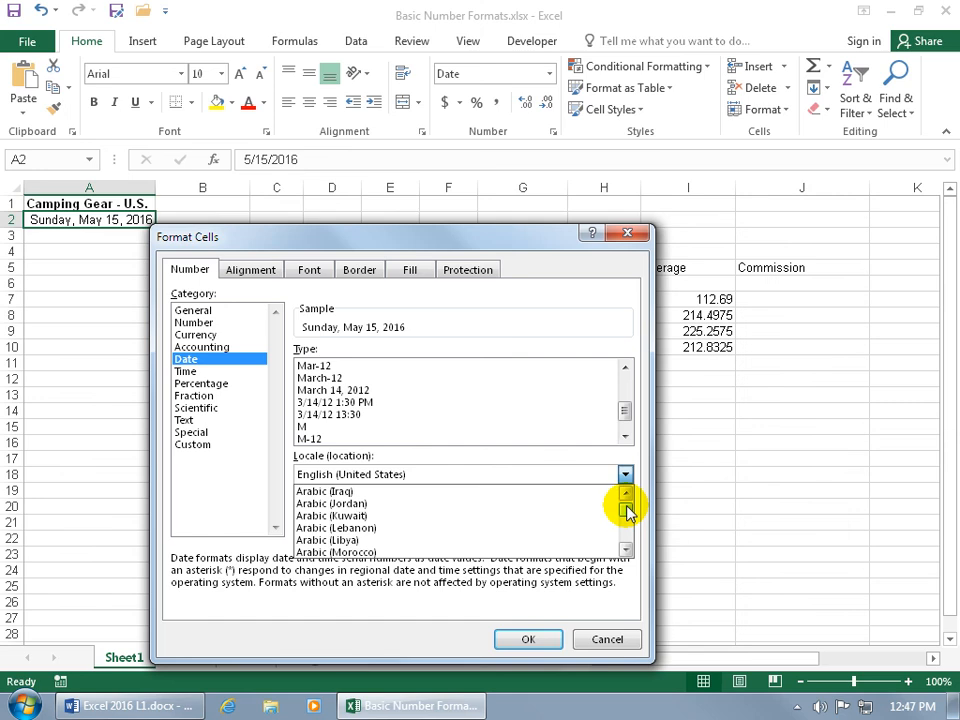
pyautogui.moveTo(625, 410); pyautogui.dragTo(624, 381)
pyautogui.click(328, 402)
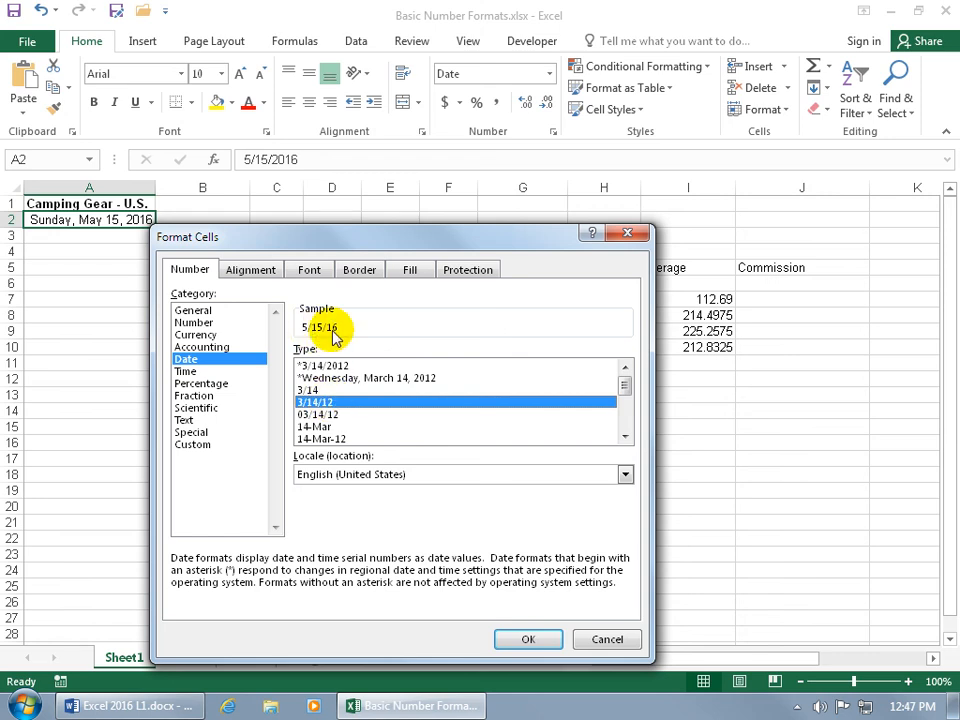
pyautogui.click(530, 636)
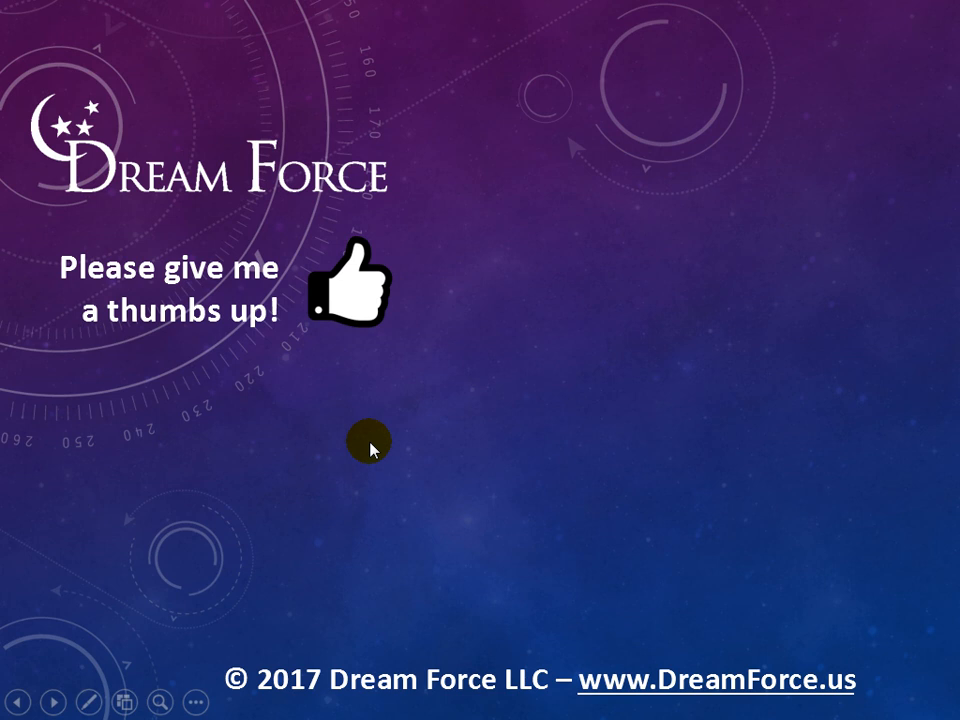
pyautogui.click(370, 443)
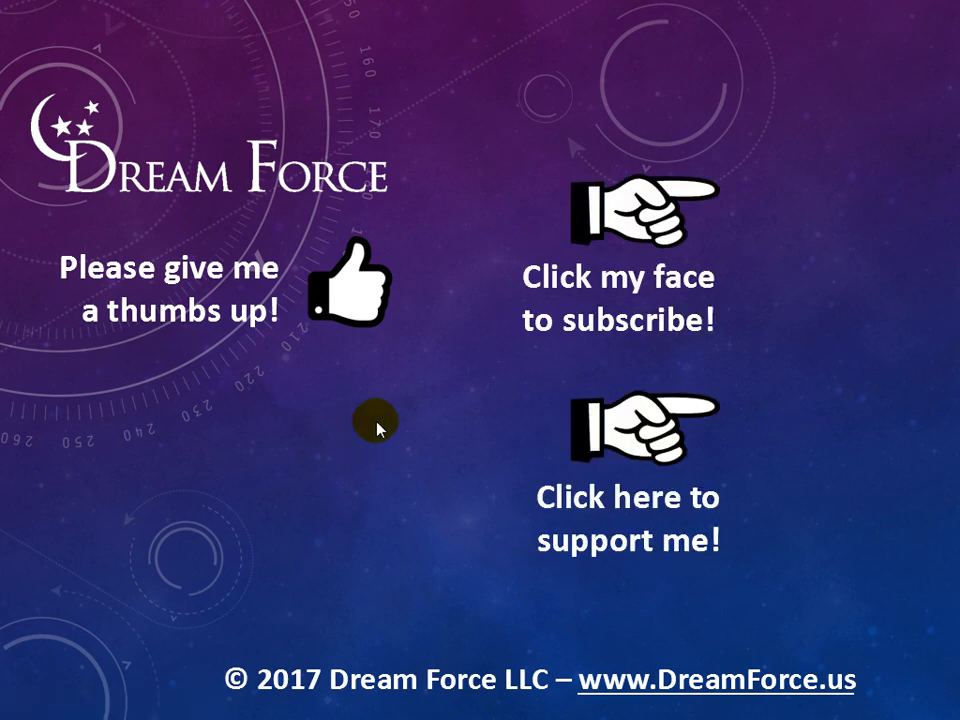